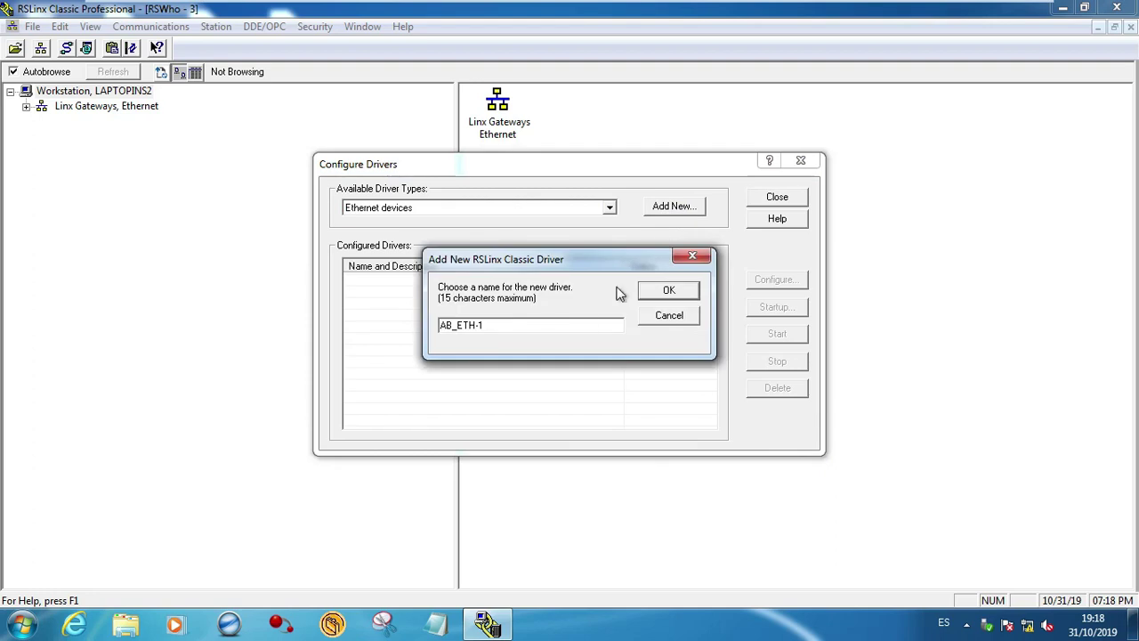
# - Add the Ethernet devices driver AB_ETH-1 with station 0 mapped to host 192.168.11.6, and finish the driver configuration
pyautogui.click(663, 291)
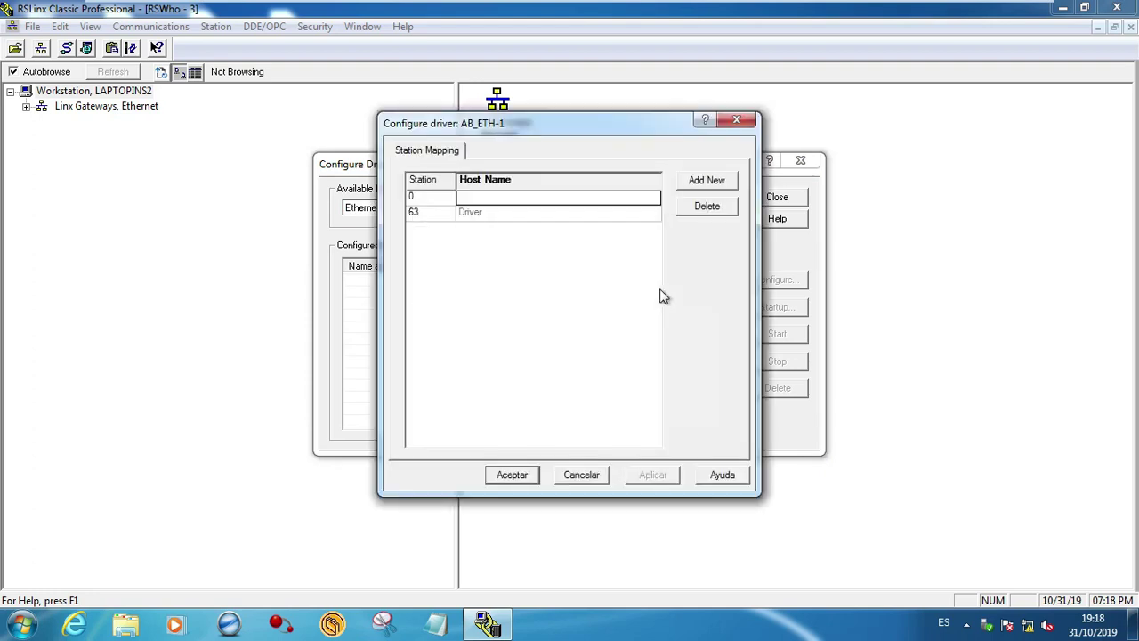
pyautogui.write('192.168')
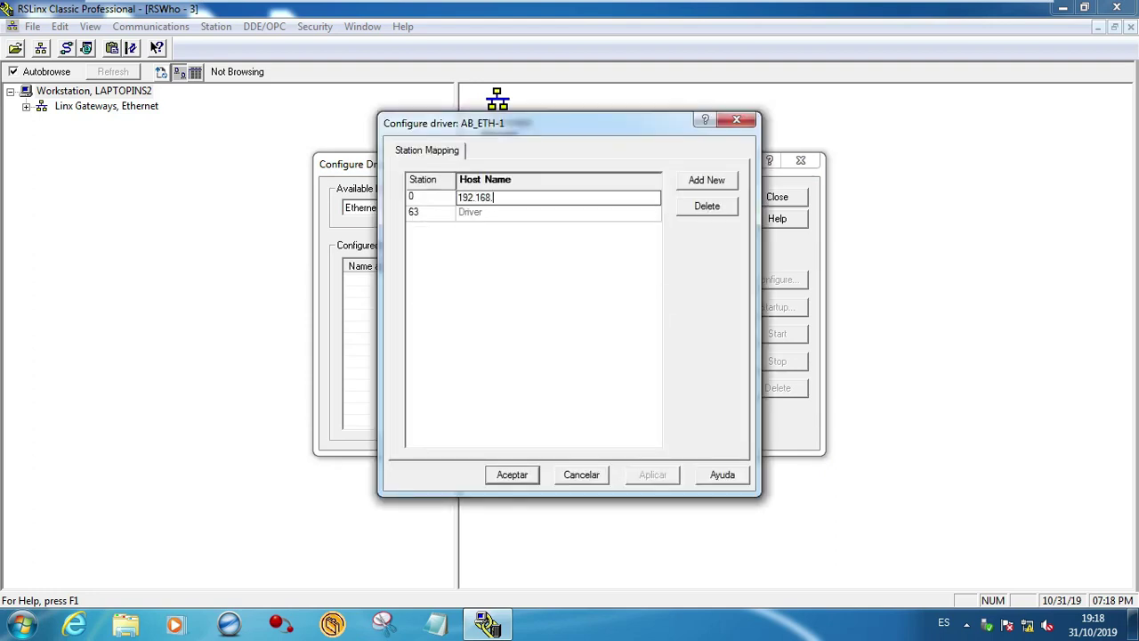
pyautogui.write('.11.6')
pyautogui.click(515, 474)
pyautogui.click(756, 200)
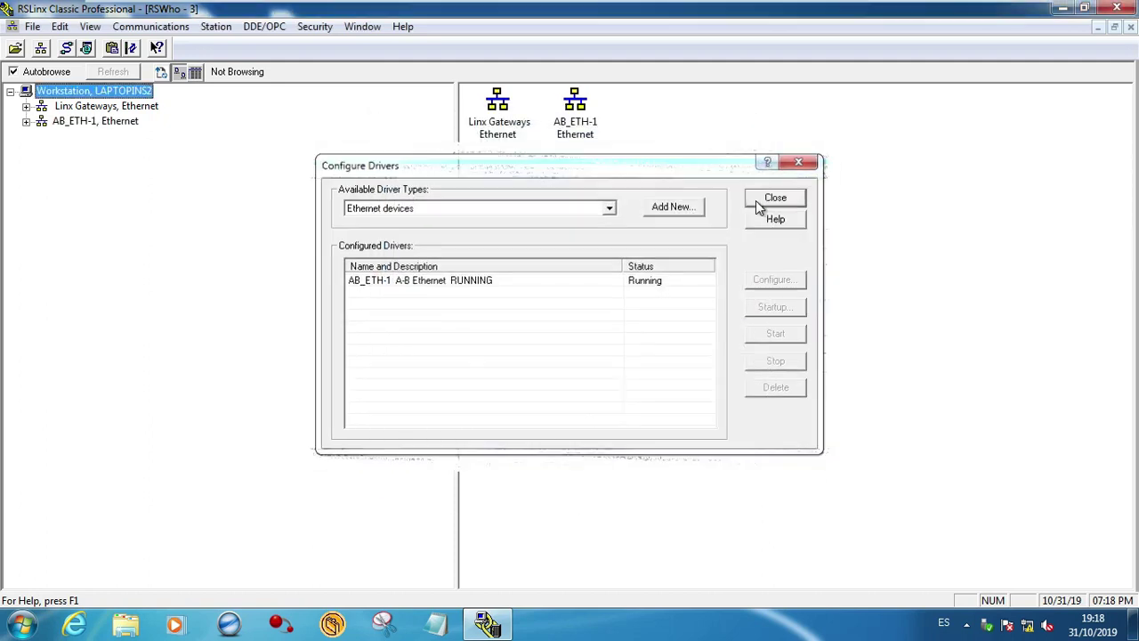
# - Browse the AB_ETH-1 driver through the 1788-EN2DNR module down to the devices on its DeviceNet network
pyautogui.click(28, 122)
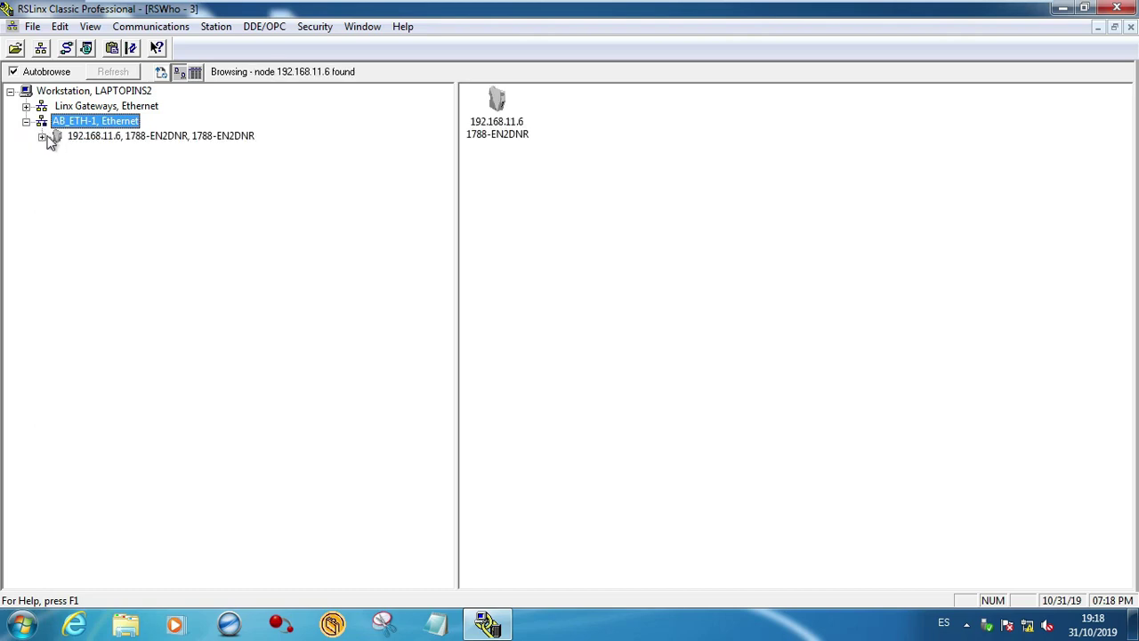
pyautogui.click(43, 136)
pyautogui.click(56, 148)
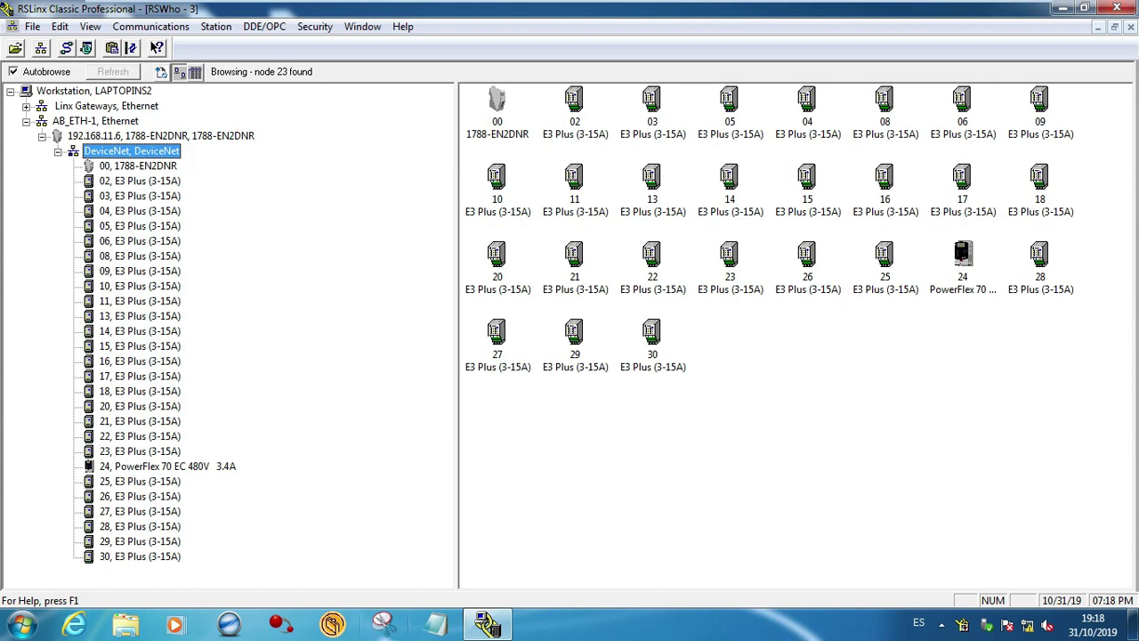
# - Switch to RSNetWorx for DeviceNet by launching it
pyautogui.click(23, 628)
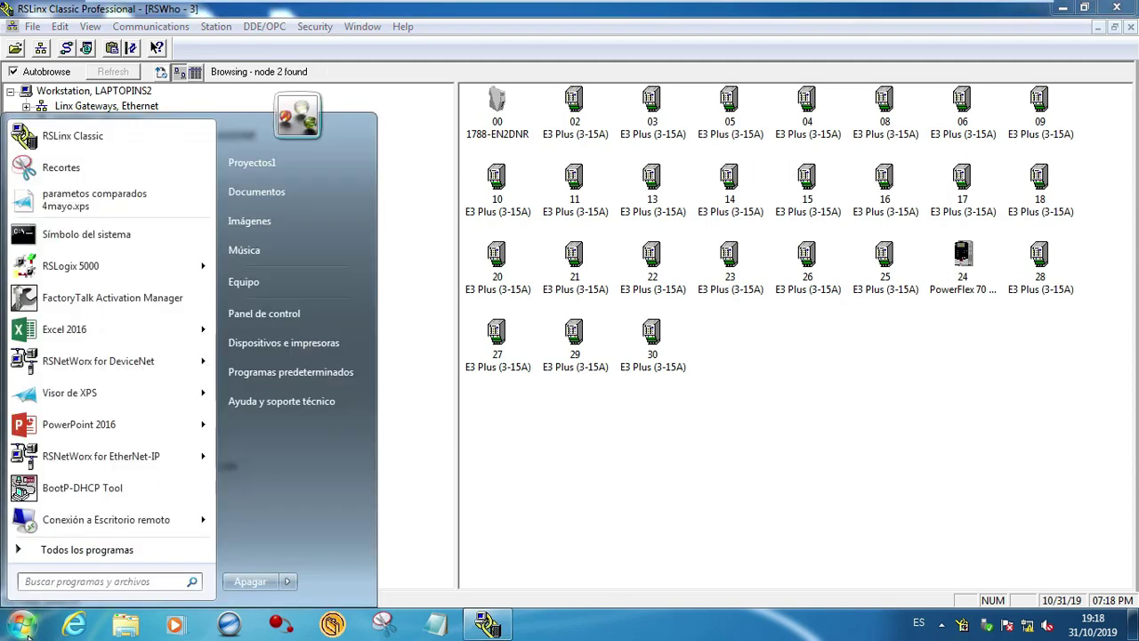
pyautogui.moveTo(36, 360); pyautogui.dragTo(76, 369)
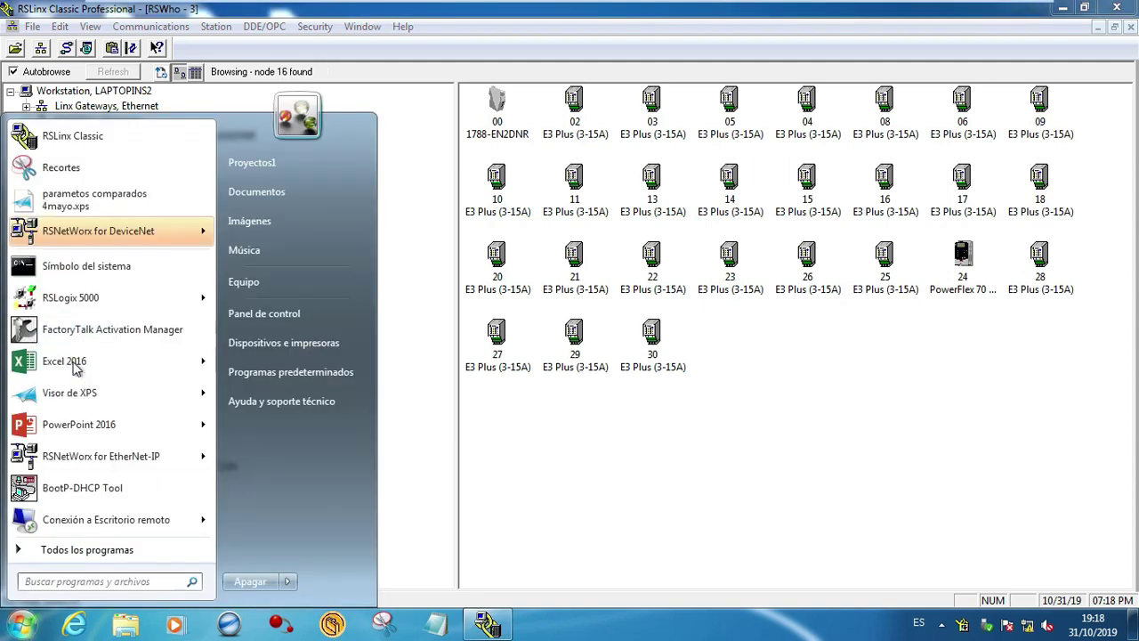
pyautogui.click(115, 236)
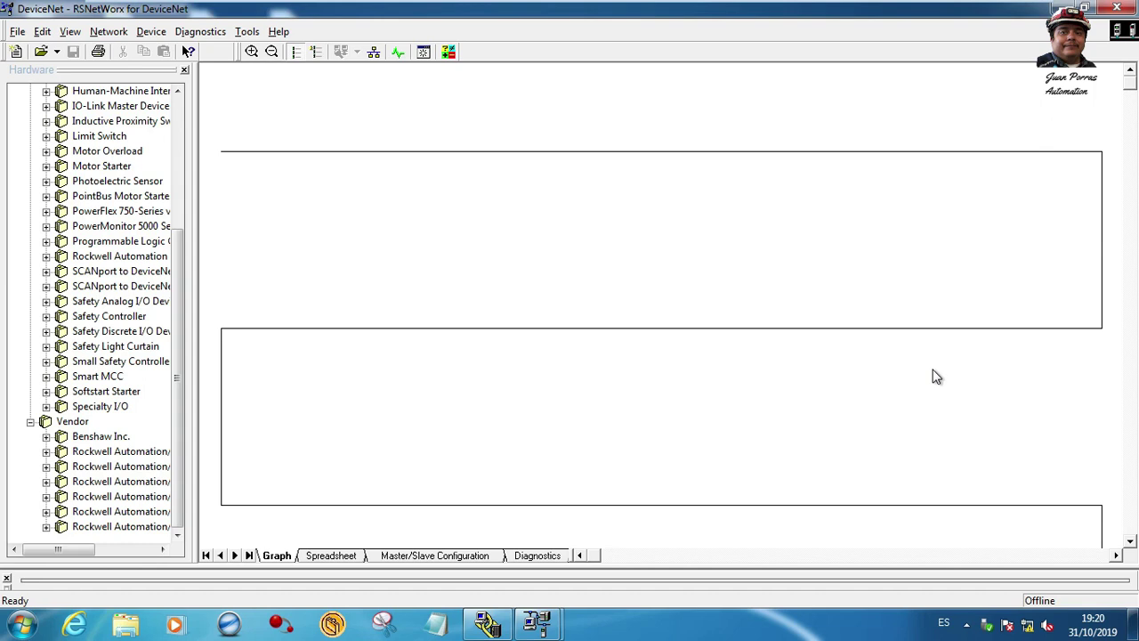
# - Go online with the DeviceNet network through AB_ETH-1 and the 1788-EN2DNR at 192.168.11.6
pyautogui.click(110, 34)
pyautogui.click(129, 86)
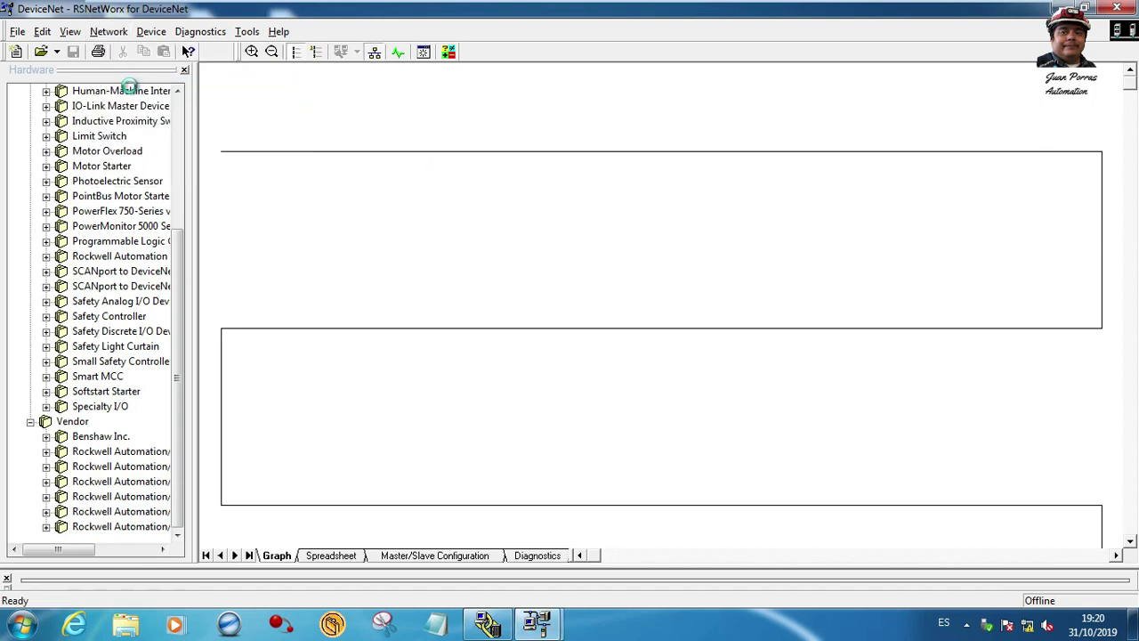
pyautogui.click(452, 241)
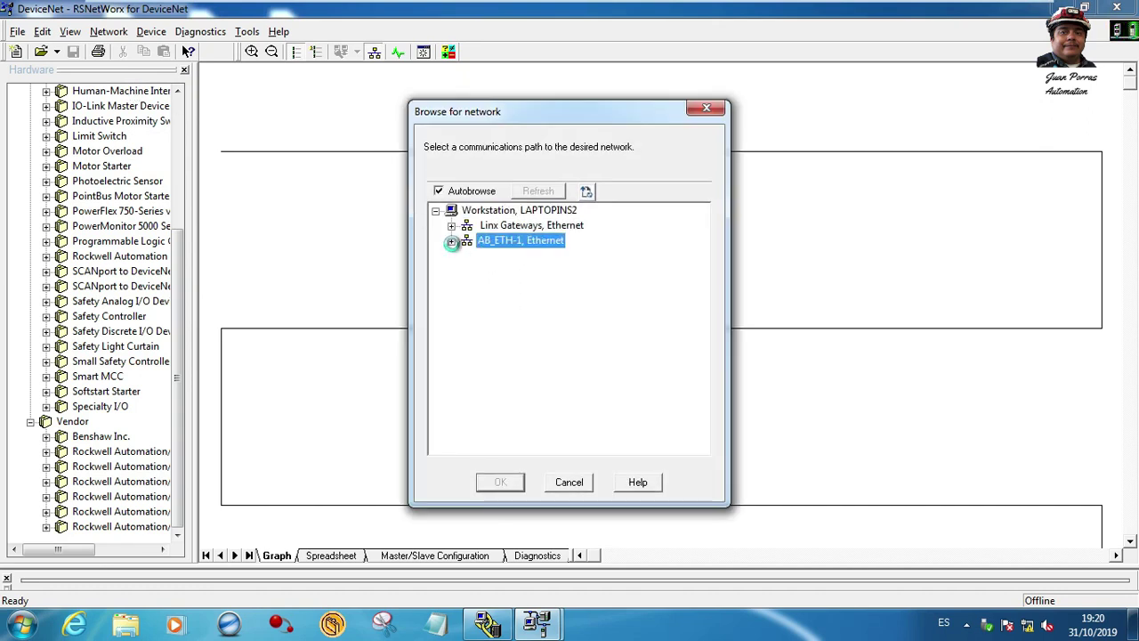
pyautogui.click(467, 255)
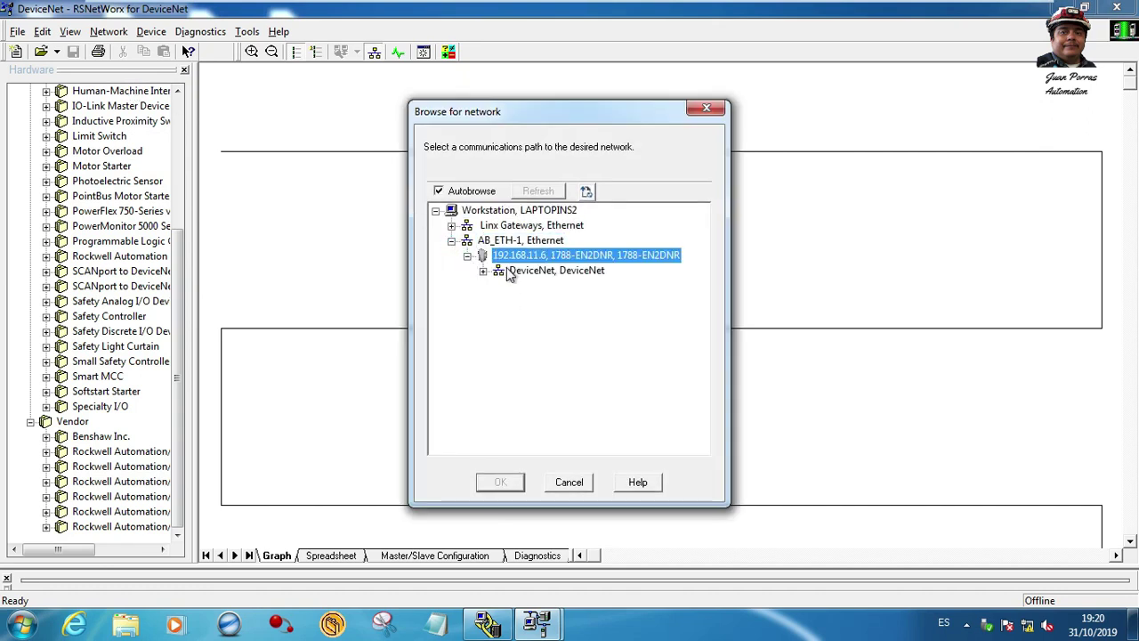
pyautogui.click(496, 271)
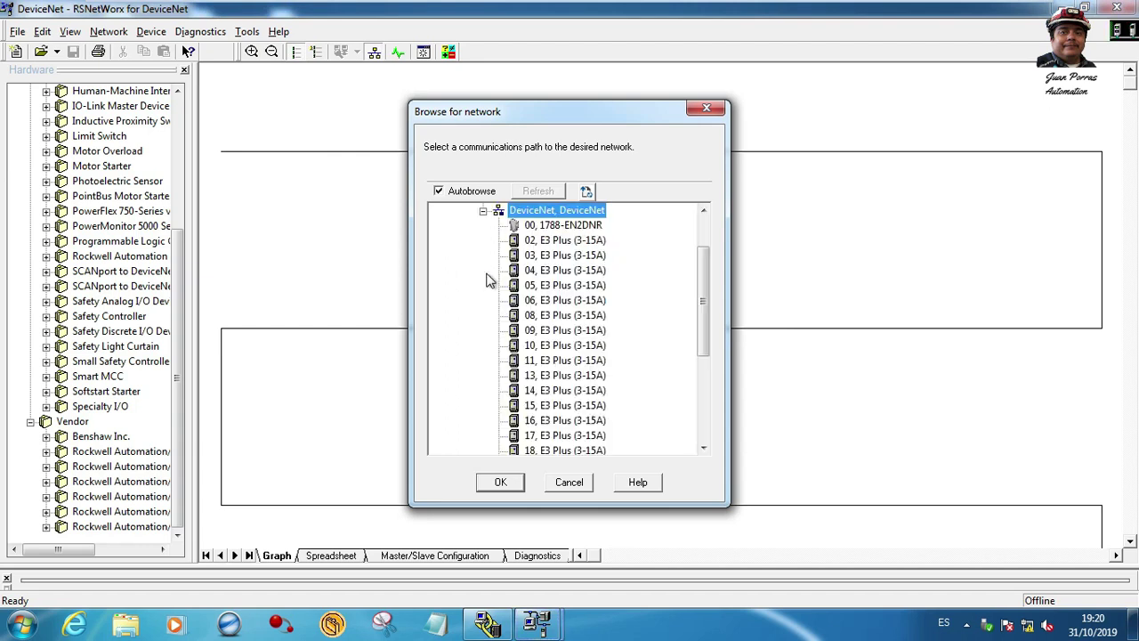
pyautogui.click(501, 484)
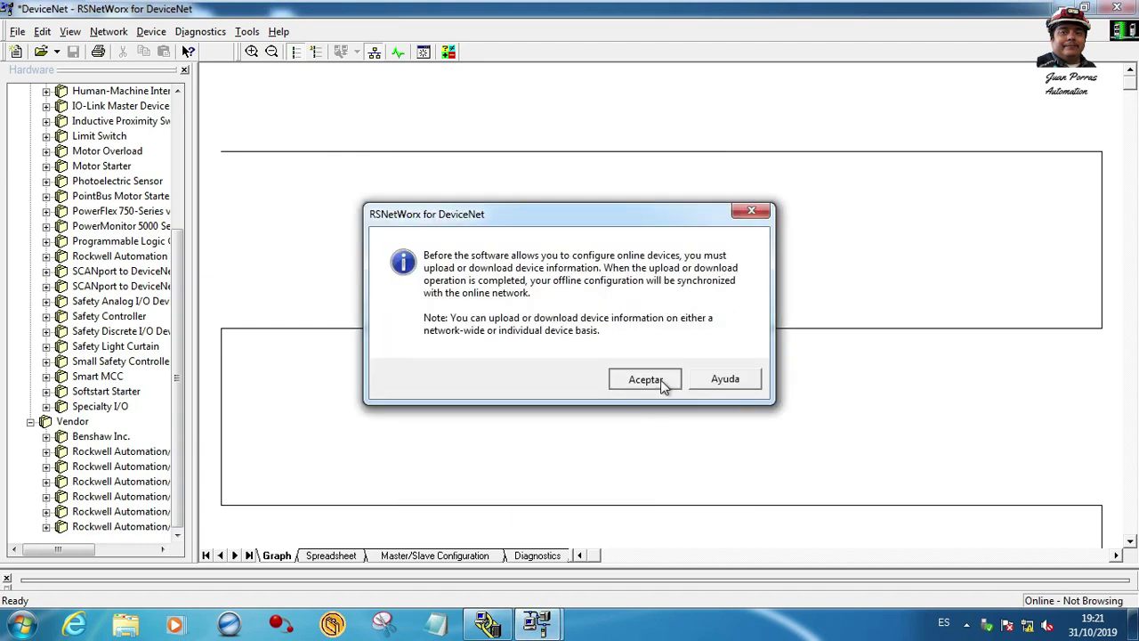
pyautogui.click(646, 379)
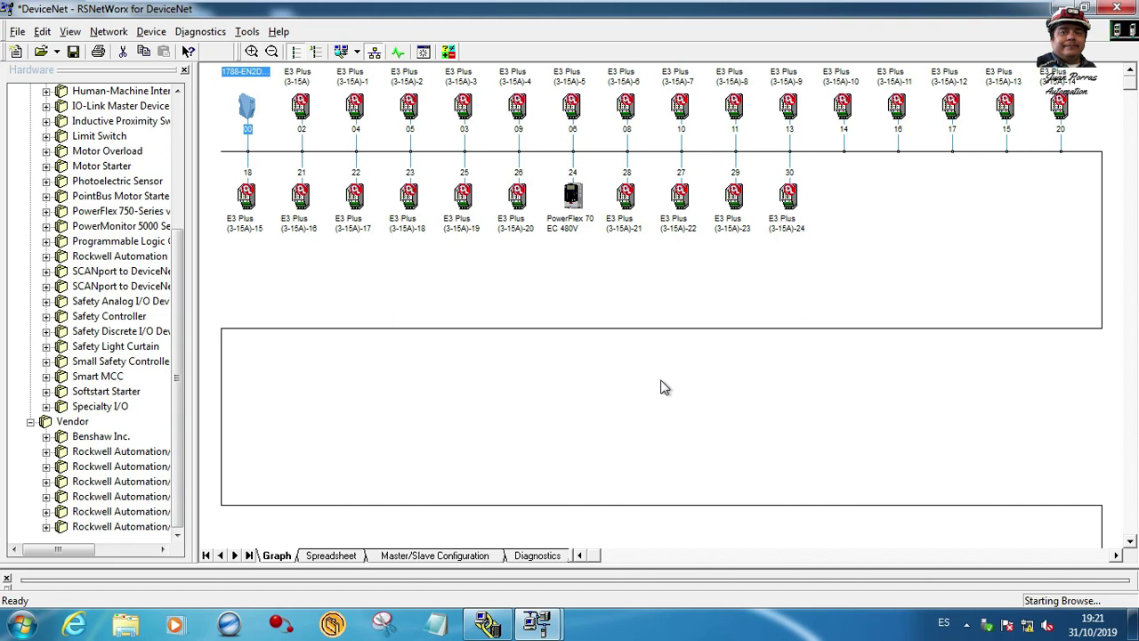
# - Upload the configuration from the PowerFlex 70 drive at node 24 into the network configuration
pyautogui.click(574, 209)
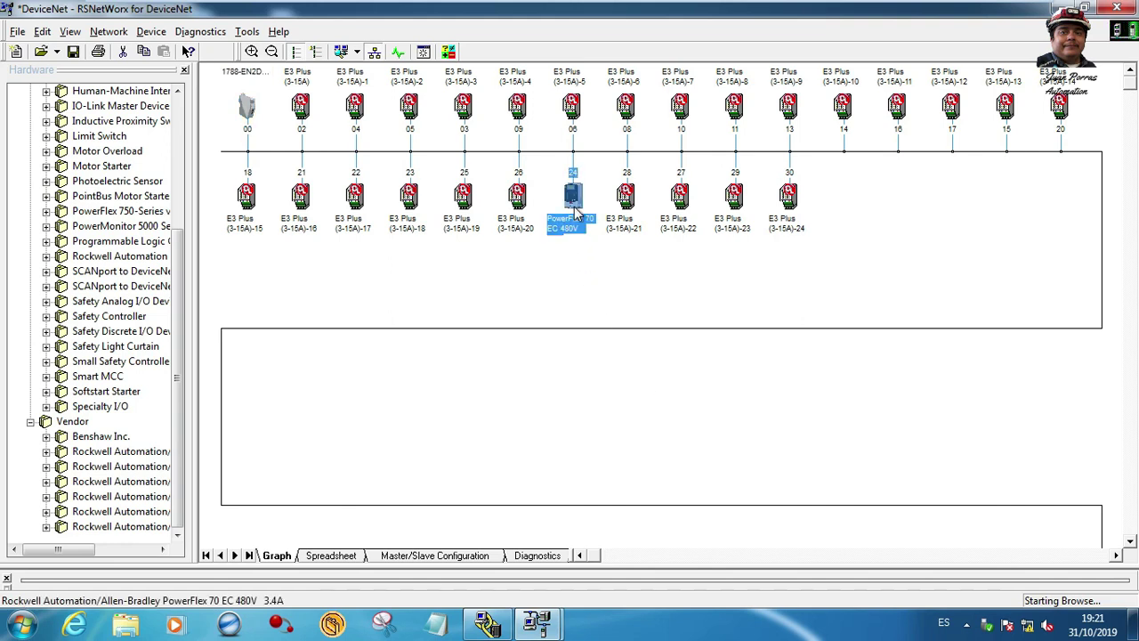
pyautogui.rightClick(575, 212)
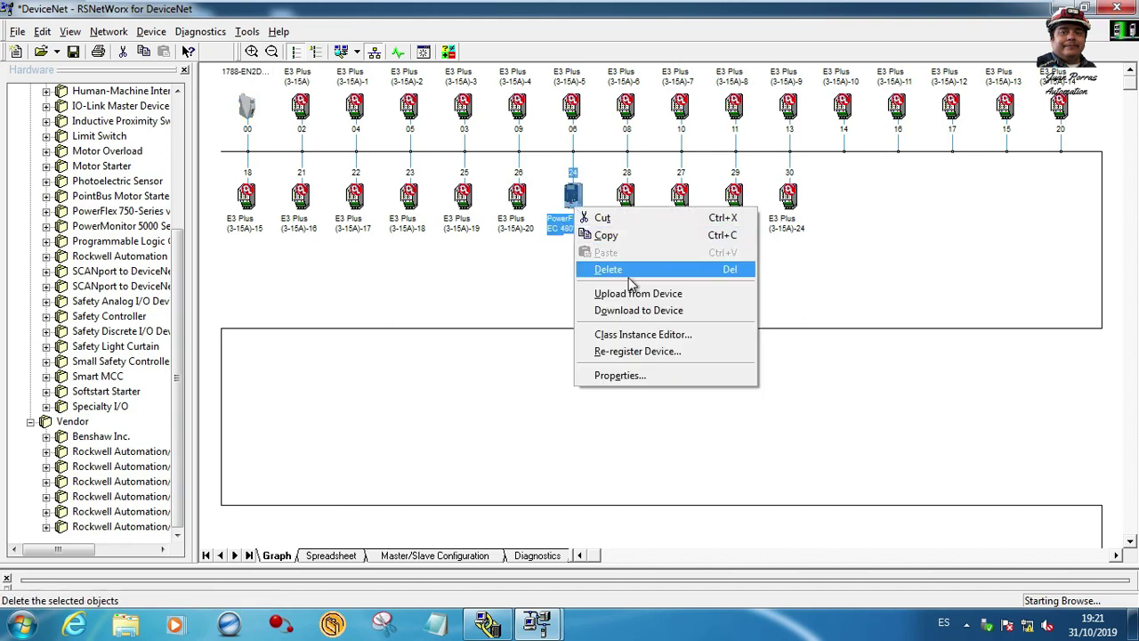
pyautogui.click(633, 294)
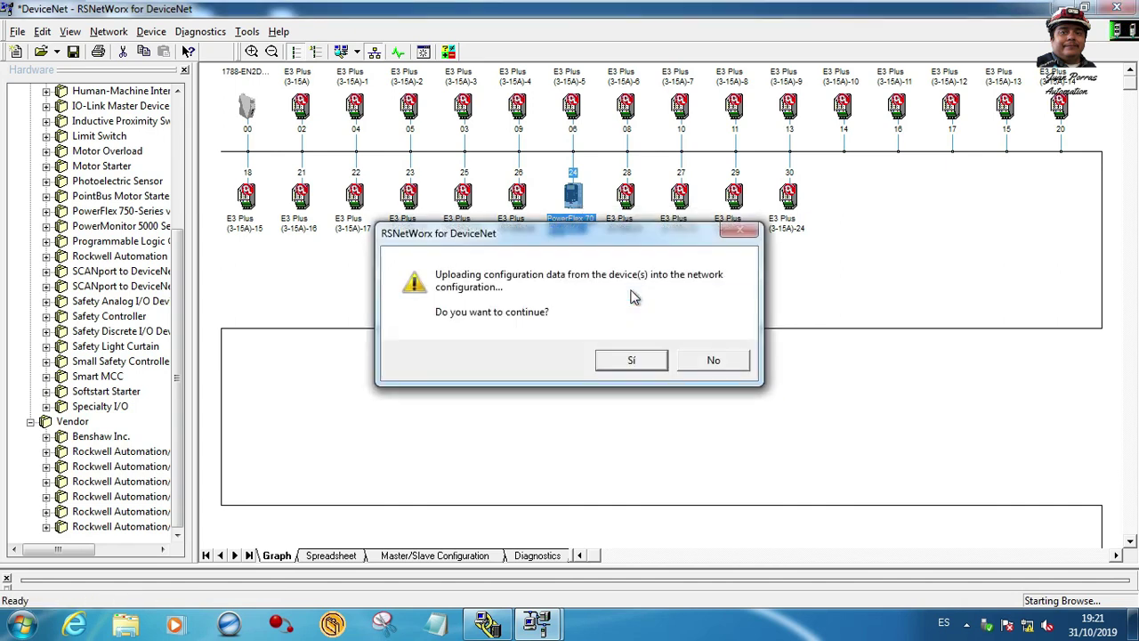
pyautogui.click(632, 360)
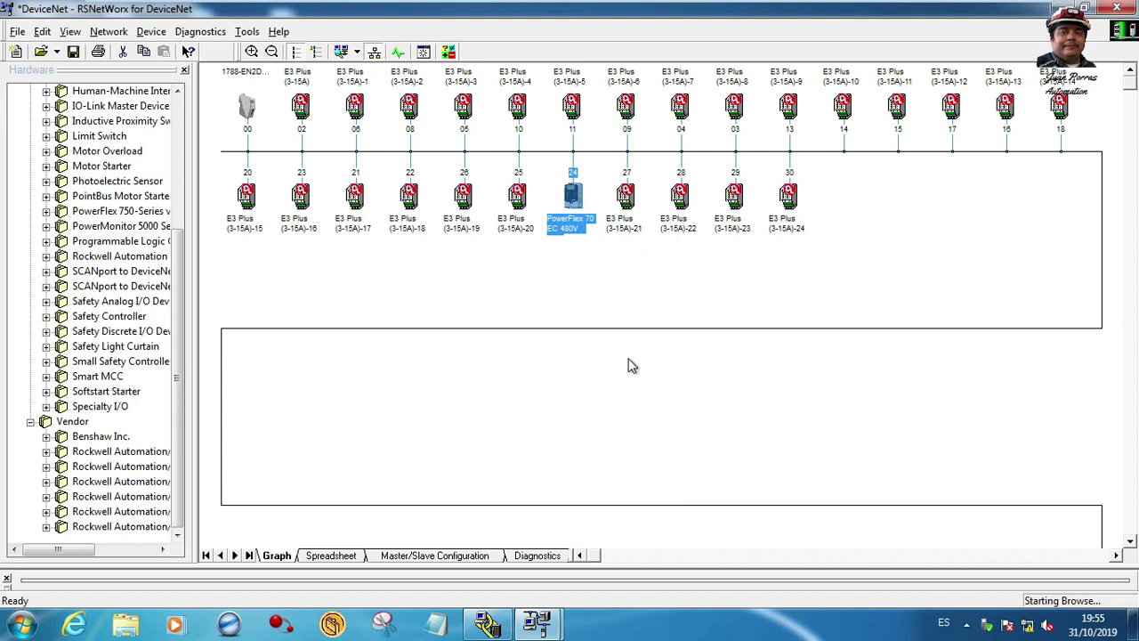
# - Review the parameter list in the properties of the PowerFlex 70 drive at node 24, and close the properties
pyautogui.rightClick(577, 203)
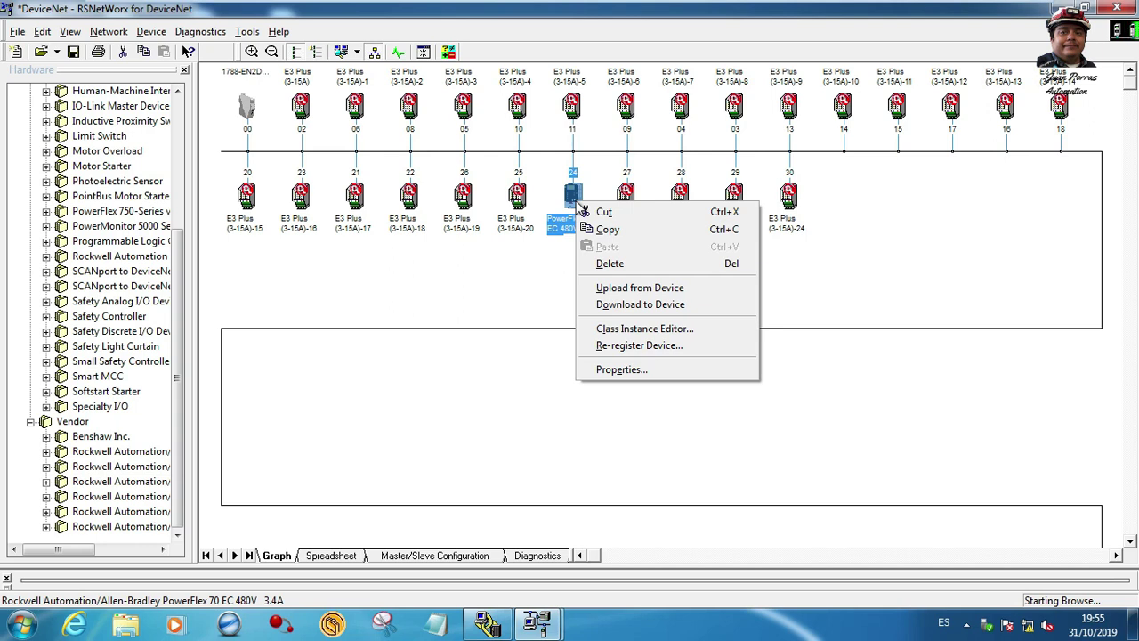
pyautogui.doubleClick(571, 202)
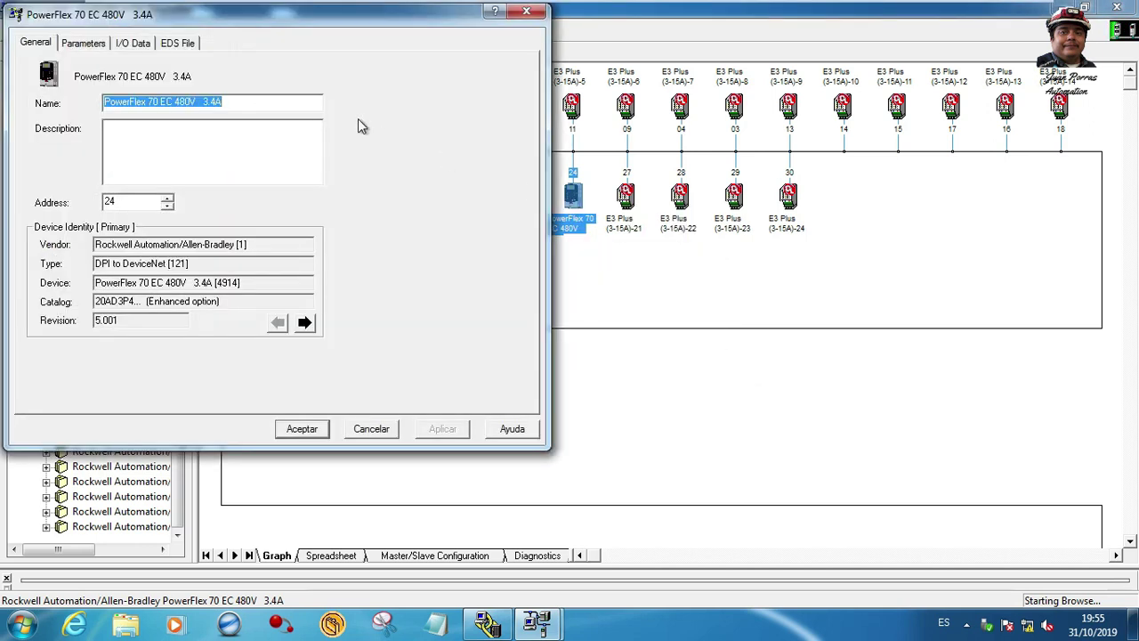
pyautogui.click(97, 45)
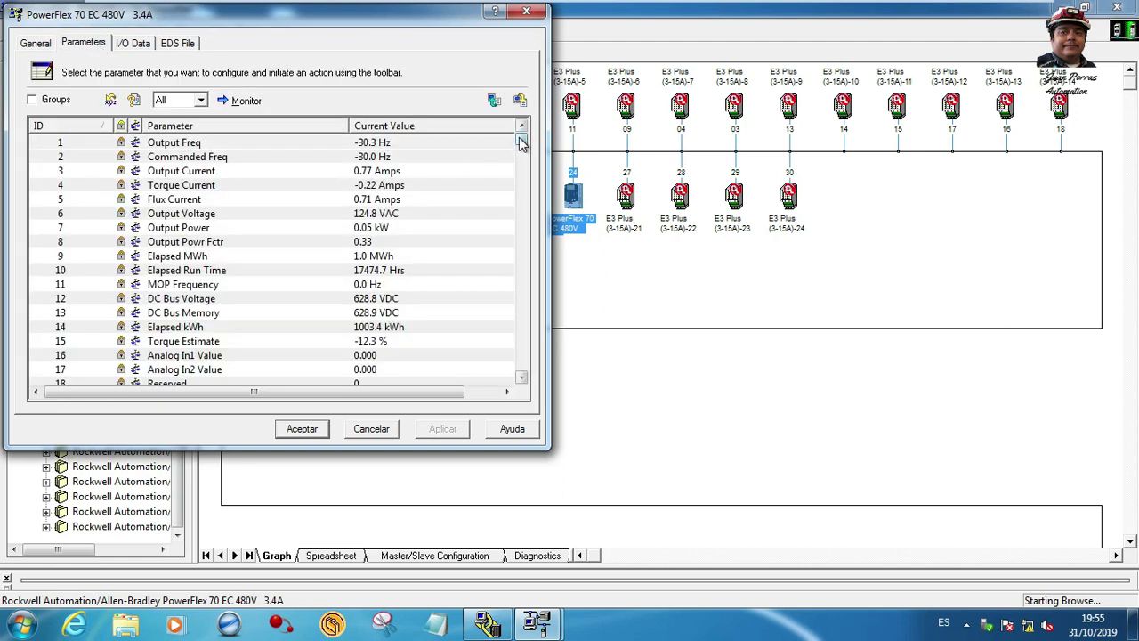
pyautogui.moveTo(524, 142)
pyautogui.mouseDown()
pyautogui.moveTo(525, 370)
pyautogui.moveTo(540, 140)
pyautogui.mouseUp()
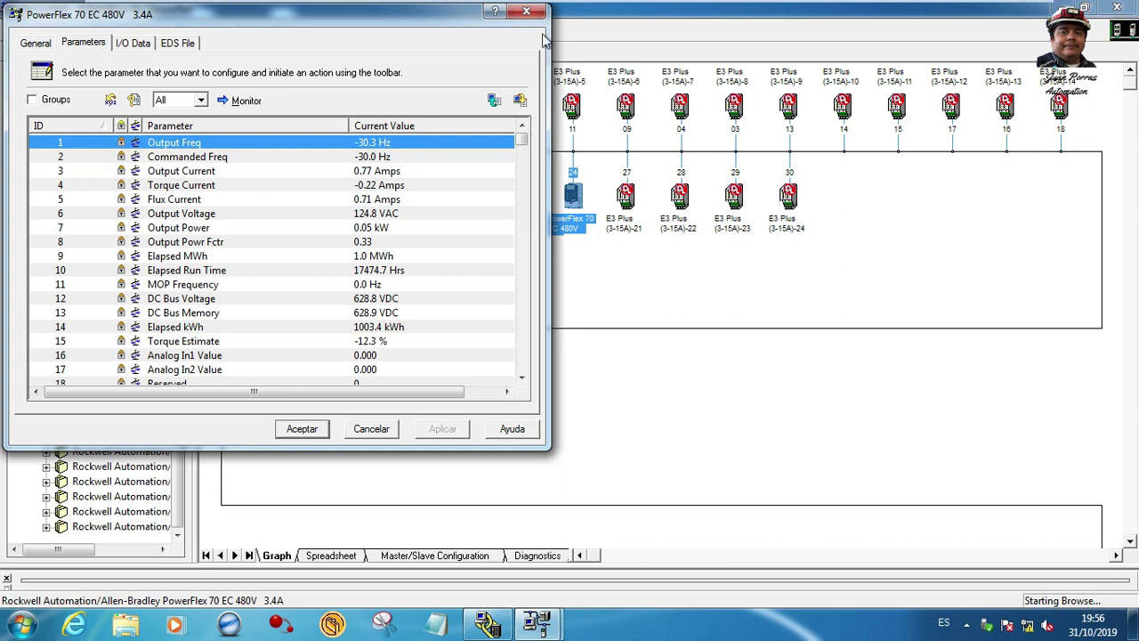
pyautogui.click(528, 10)
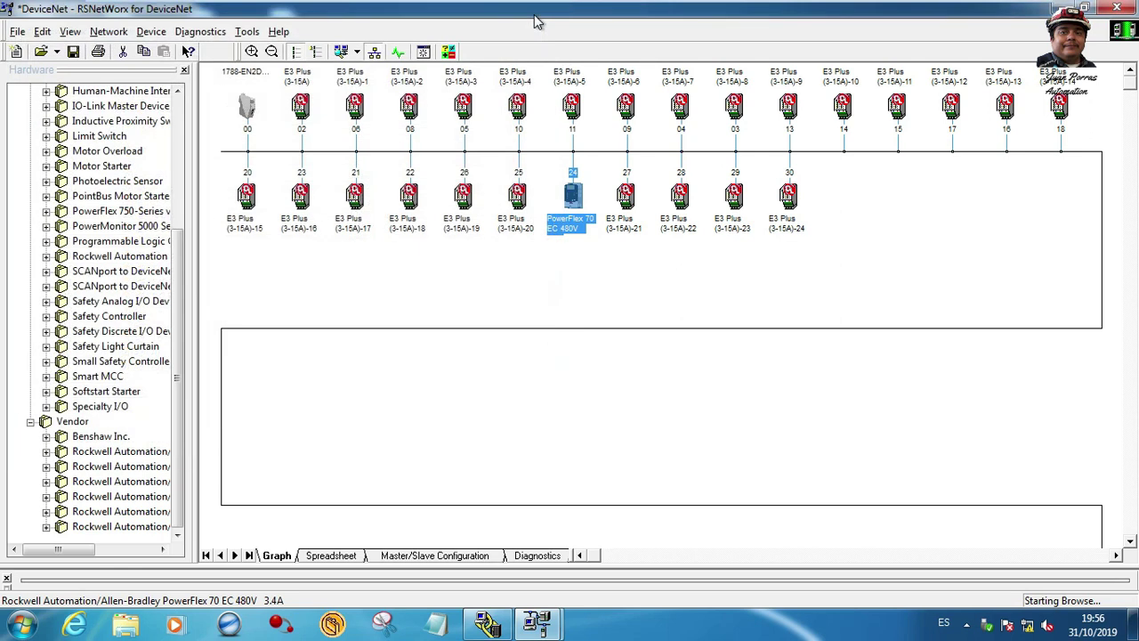
# - Generate a report for the selected PowerFlex 70 drive only
pyautogui.rightClick(574, 205)
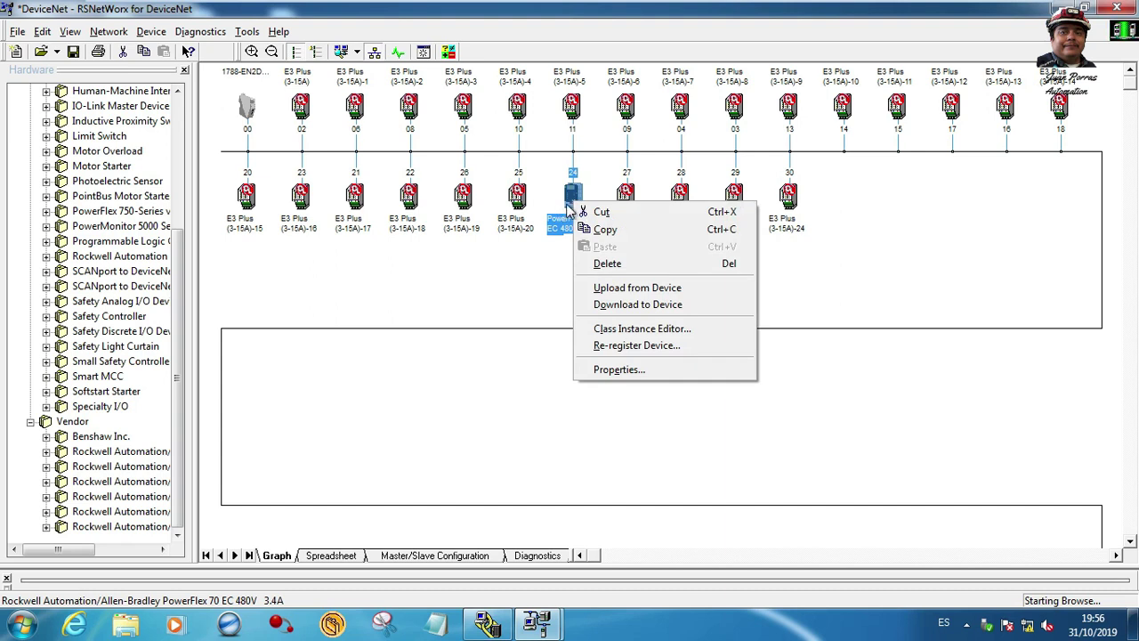
pyautogui.click(17, 32)
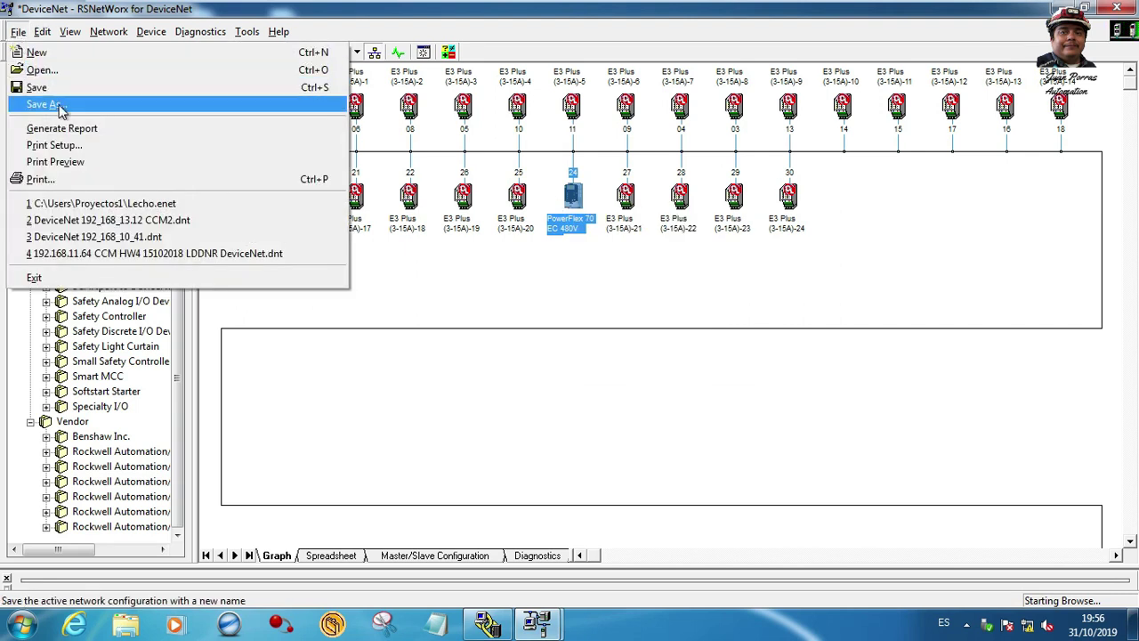
pyautogui.click(68, 129)
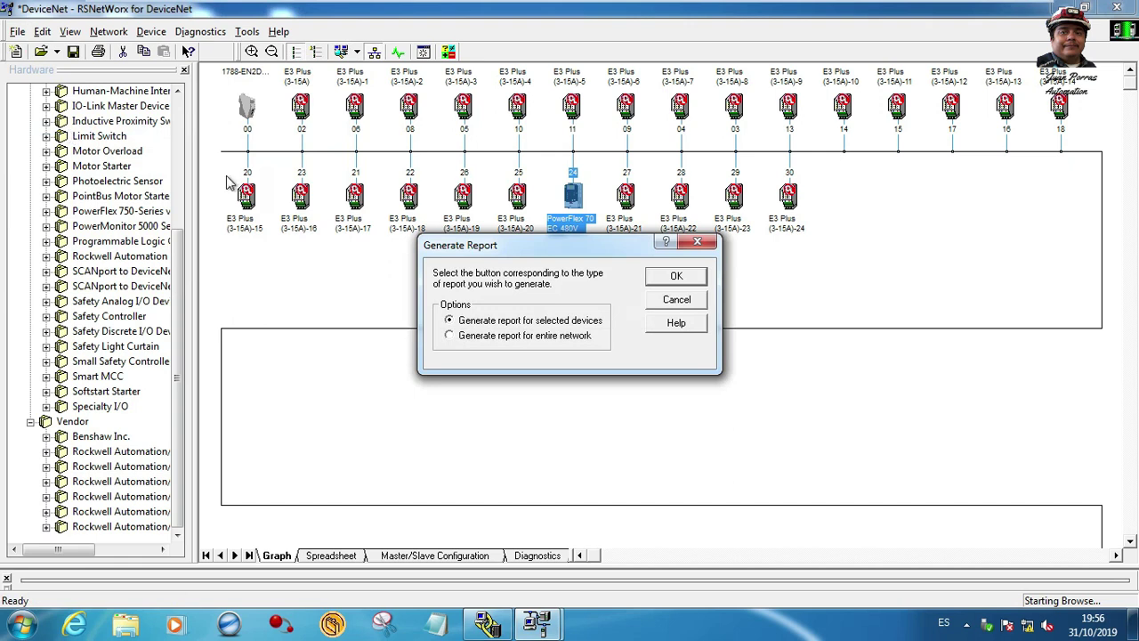
pyautogui.click(678, 277)
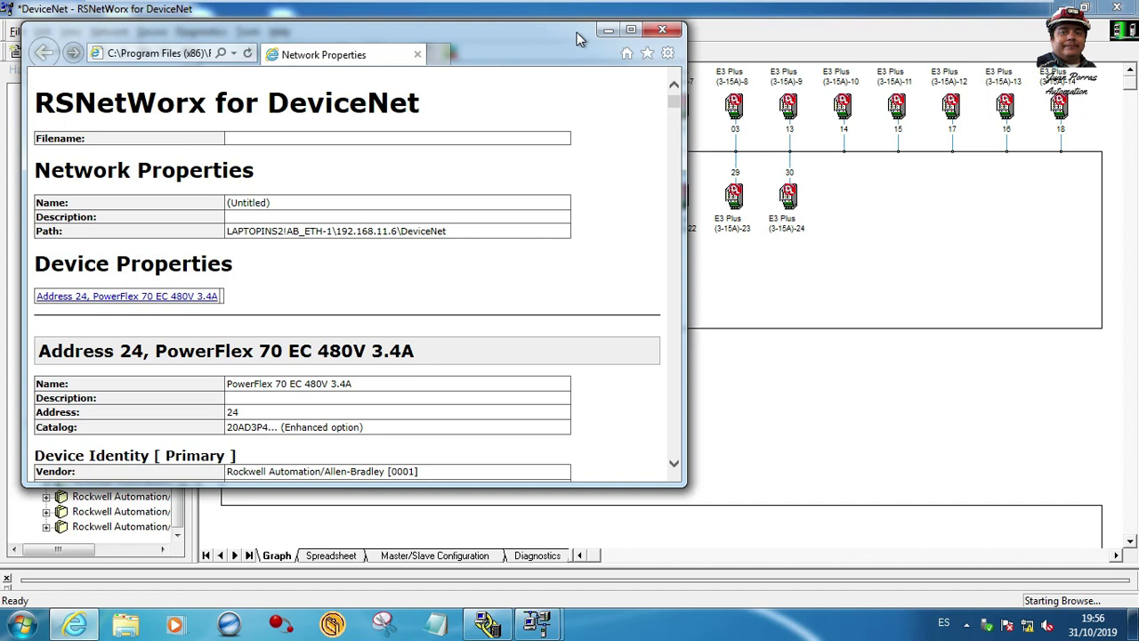
# - Examine the generated report full-screen, including the drive's device identity sections and its parameter table
pyautogui.click(633, 33)
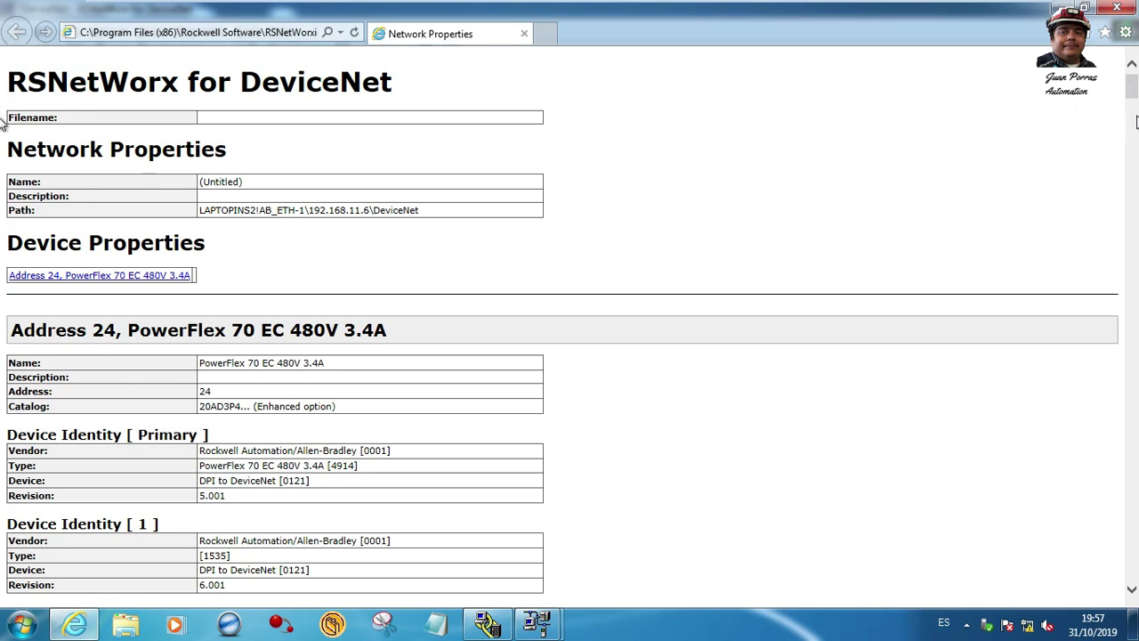
pyautogui.scroll(-6, 1132, 584)
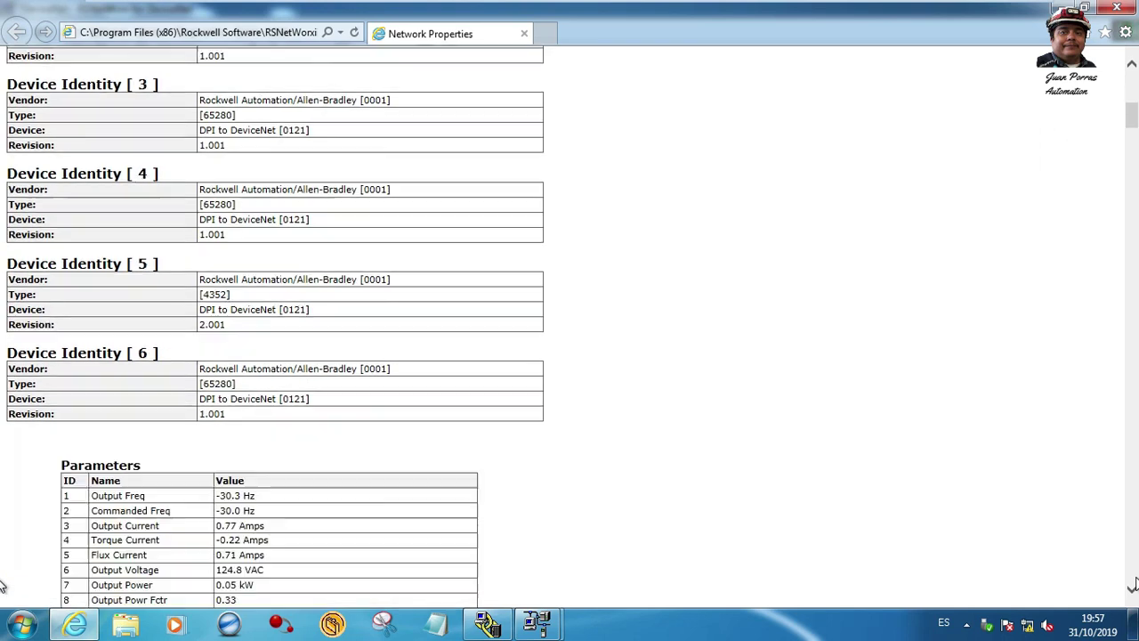
pyautogui.scroll(-4, 1133, 584)
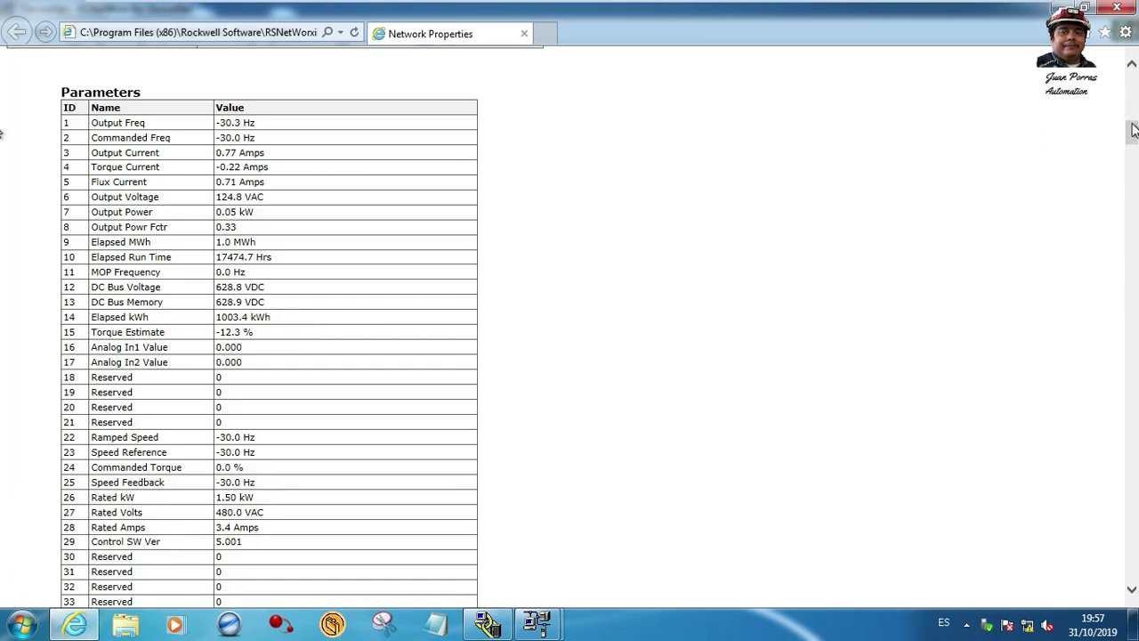
pyautogui.scroll(10, 1133, 131)
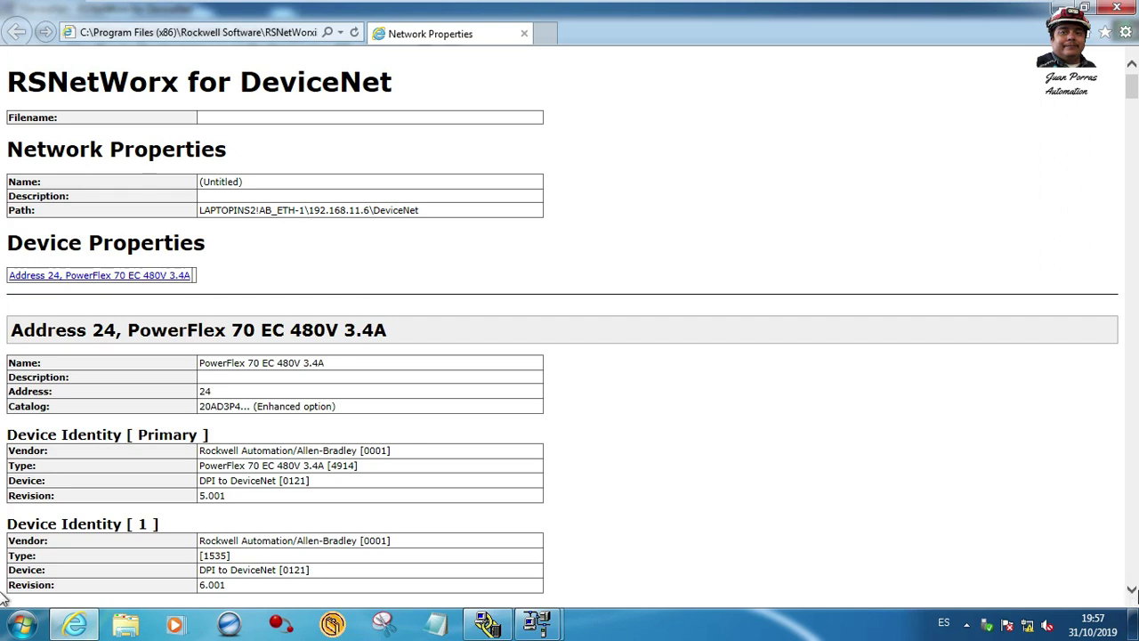
pyautogui.moveTo(1132, 590); pyautogui.dragTo(1132, 590)
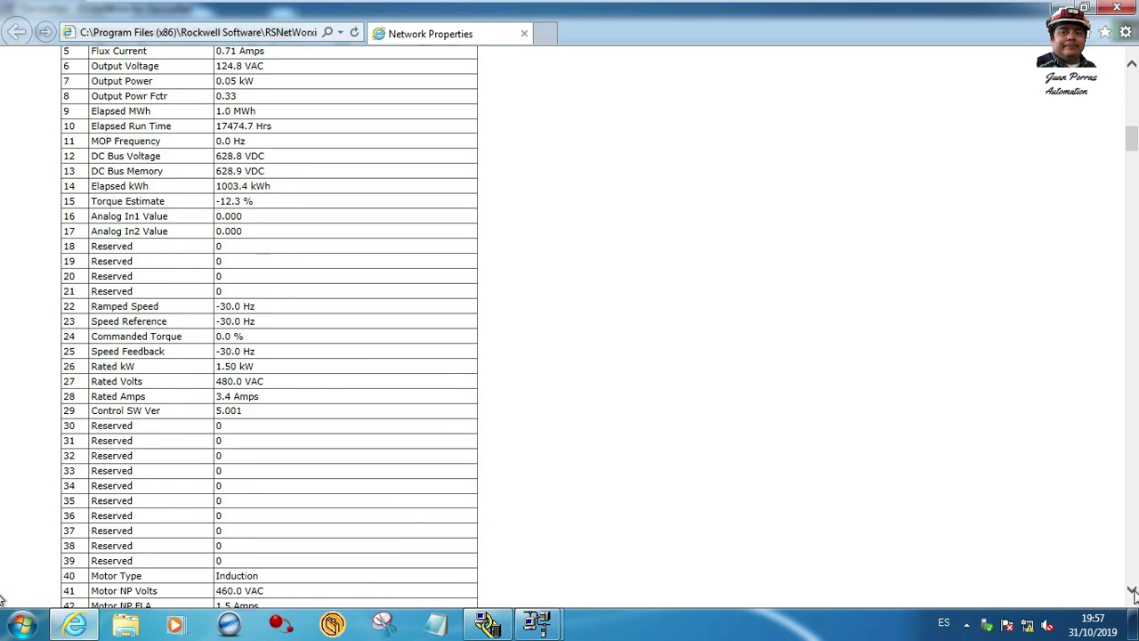
pyautogui.moveTo(1133, 152)
pyautogui.mouseDown()
pyautogui.moveTo(1133, 99)
pyautogui.moveTo(1134, 598)
pyautogui.moveTo(1135, 133)
pyautogui.moveTo(1134, 152)
pyautogui.mouseUp()
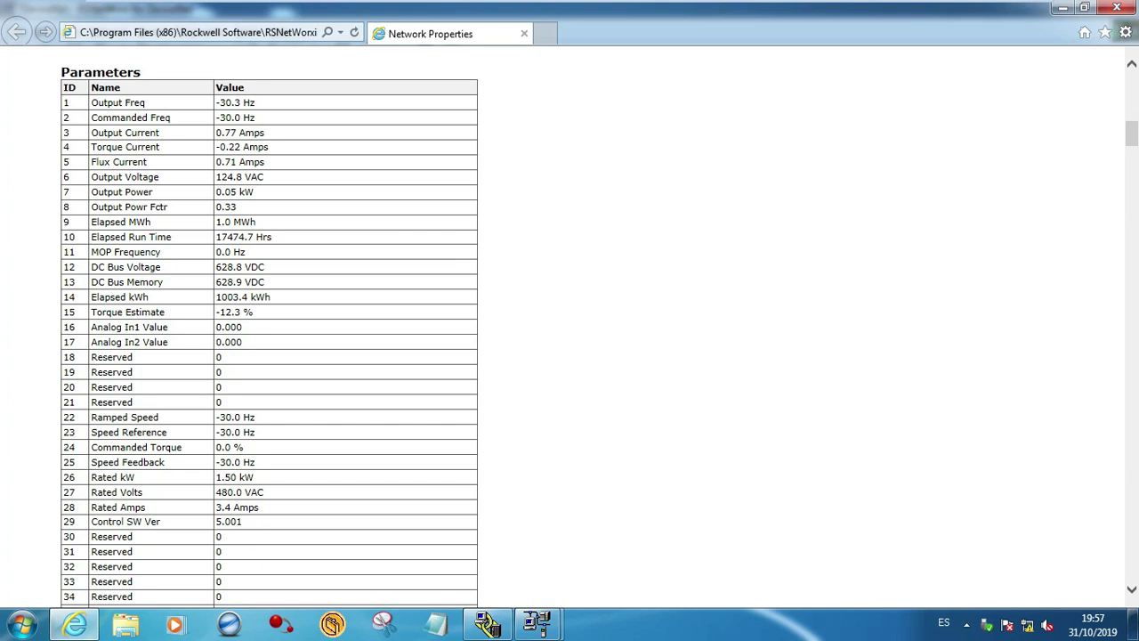
pyautogui.tripleClick(240, 132)
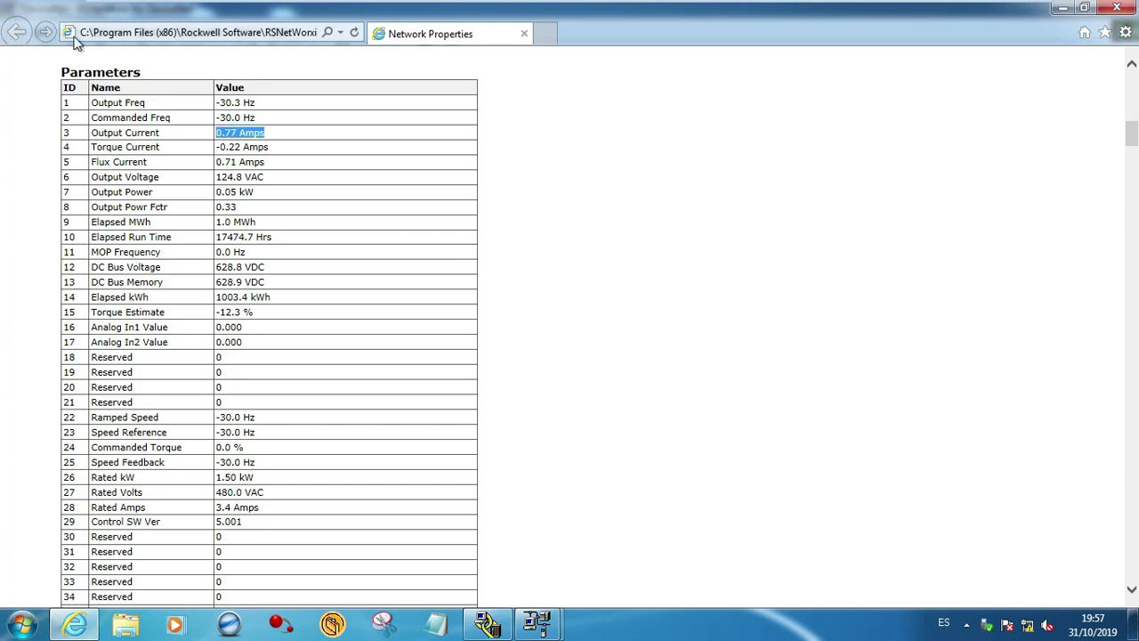
pyautogui.moveTo(1129, 142); pyautogui.dragTo(3, 84)
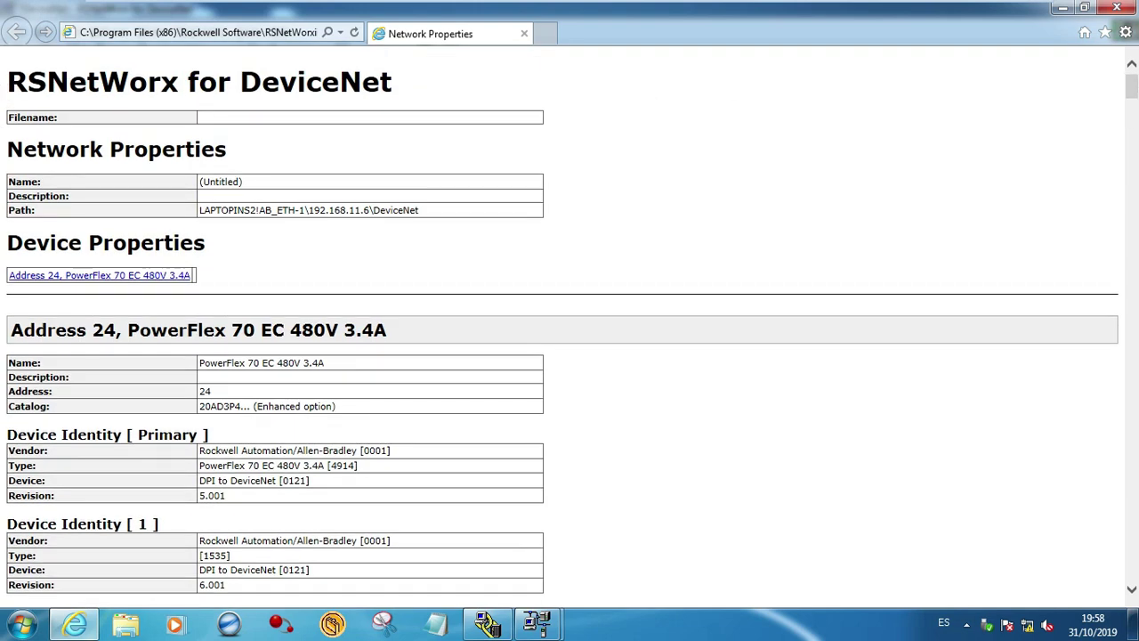
# - Start printing the report with the Microsoft XPS Document printer selected
pyautogui.rightClick(74, 53)
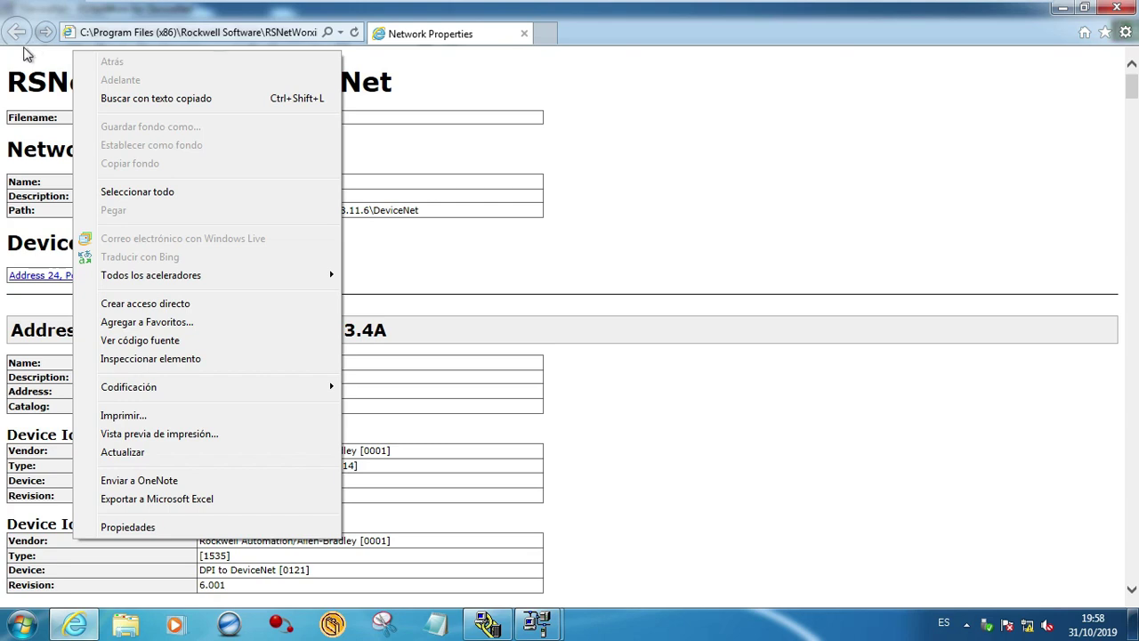
pyautogui.click(122, 416)
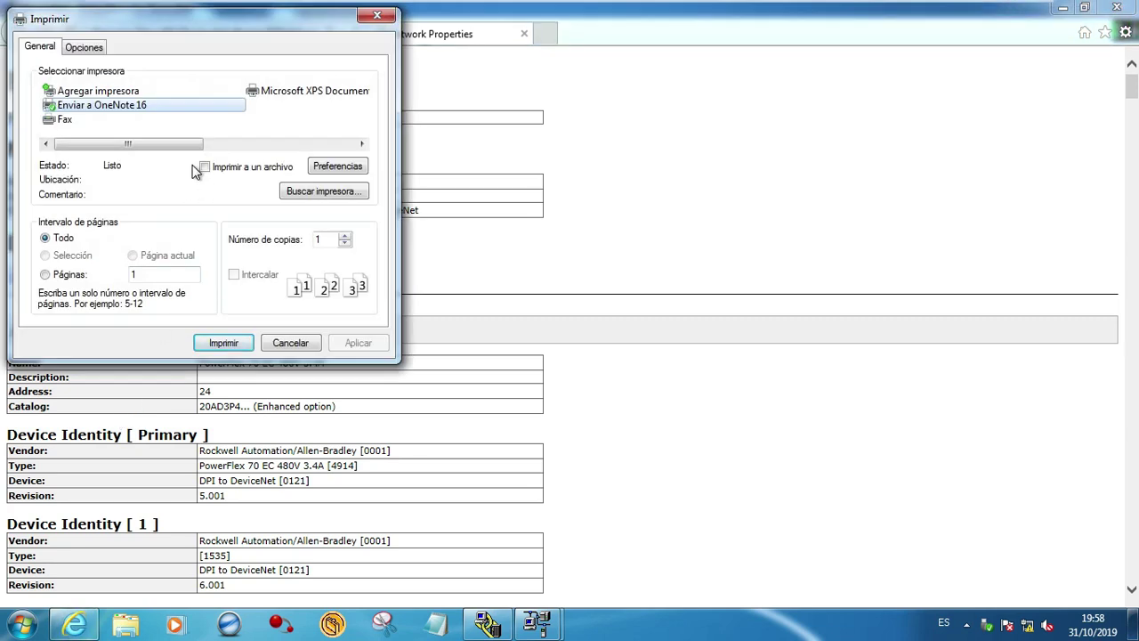
pyautogui.click(283, 91)
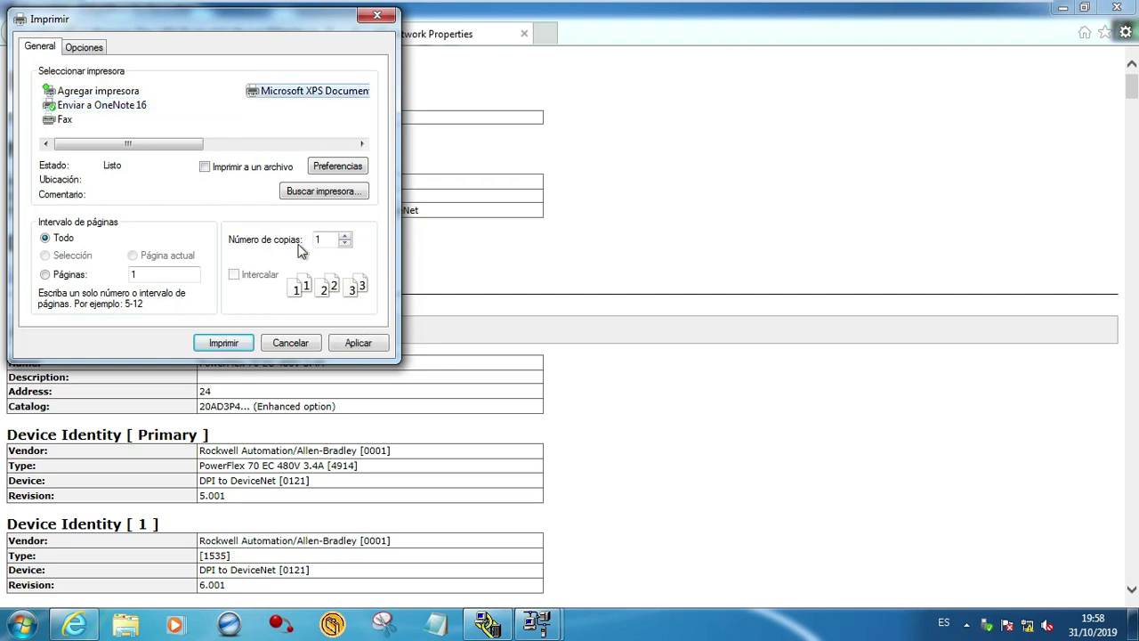